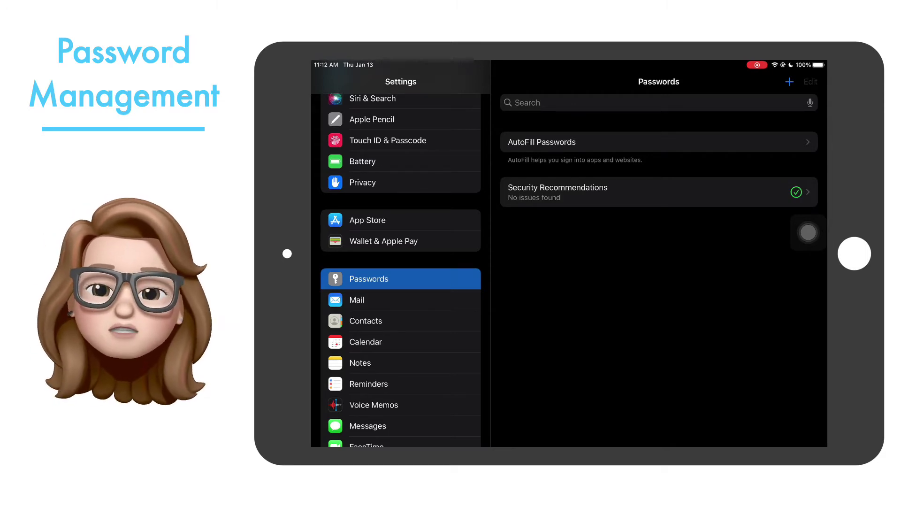
click(541, 141)
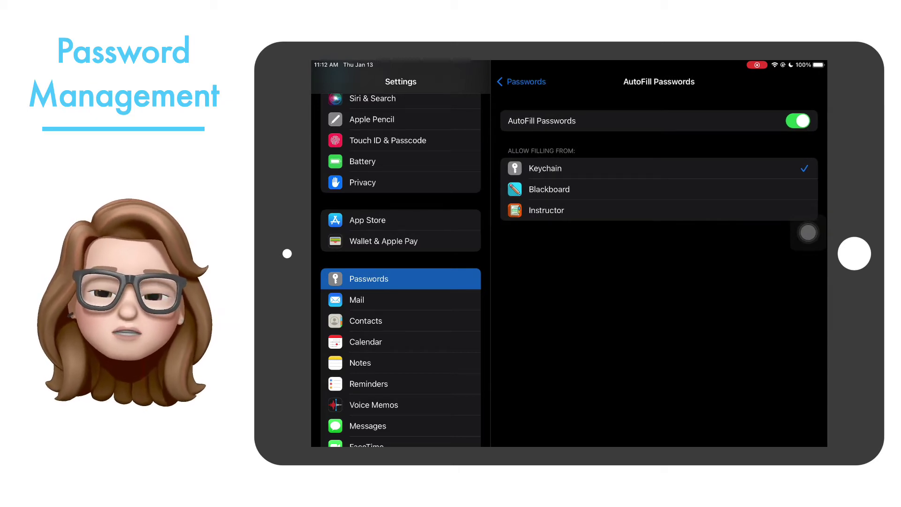
click(522, 82)
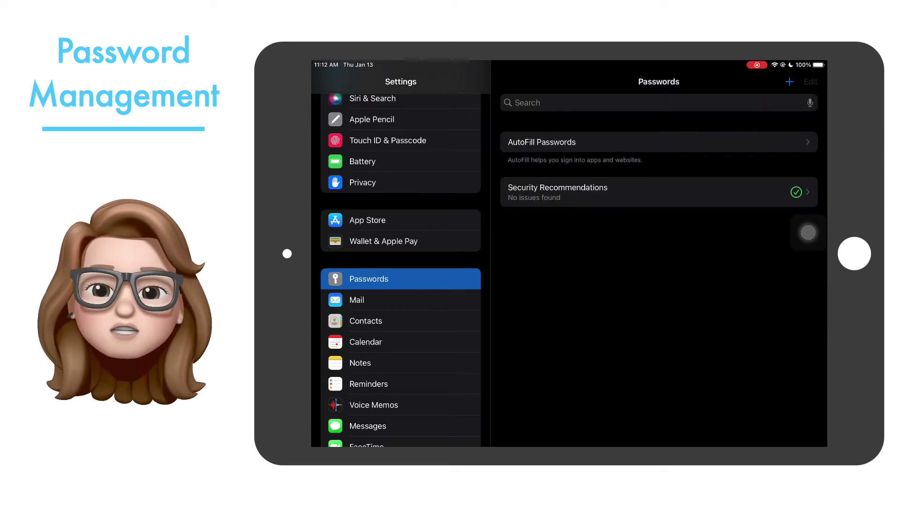
click(558, 192)
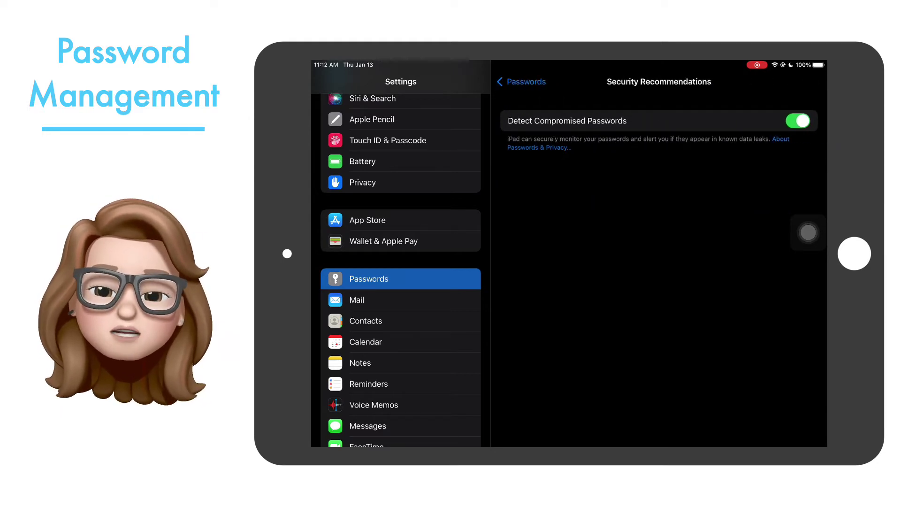
click(521, 82)
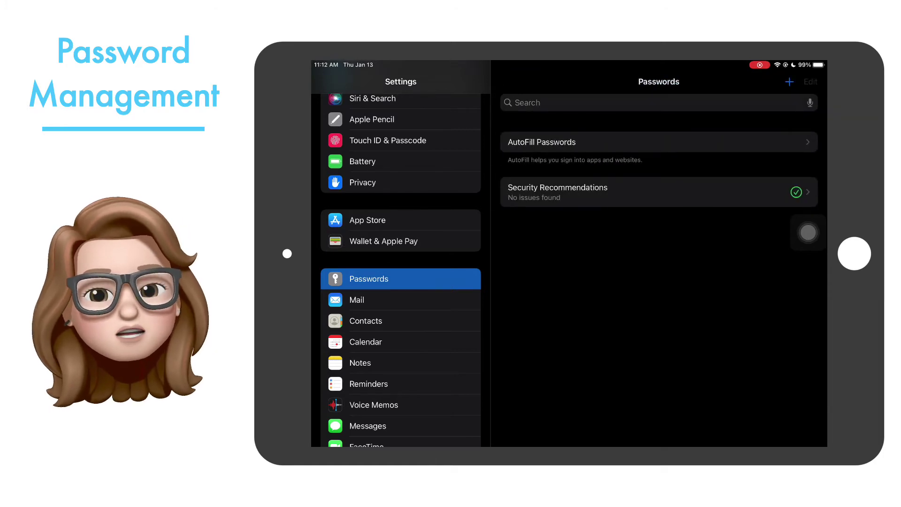
click(789, 83)
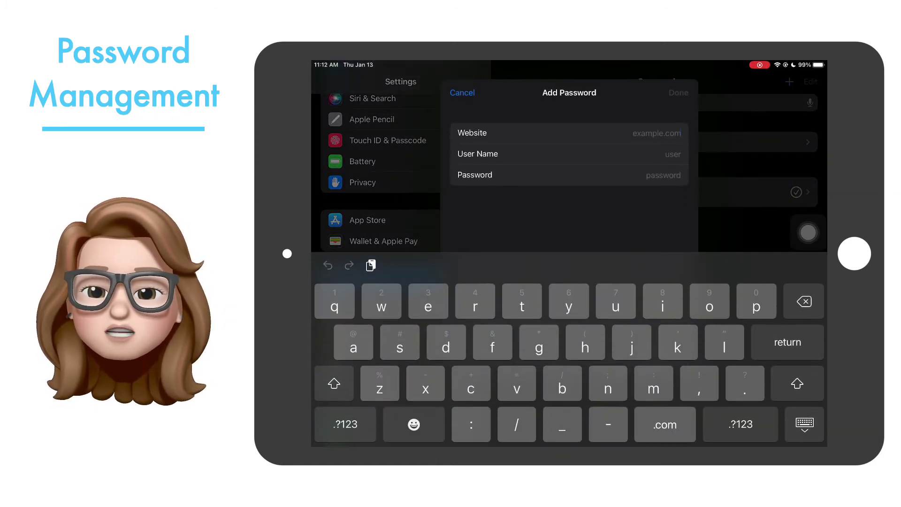
click(462, 93)
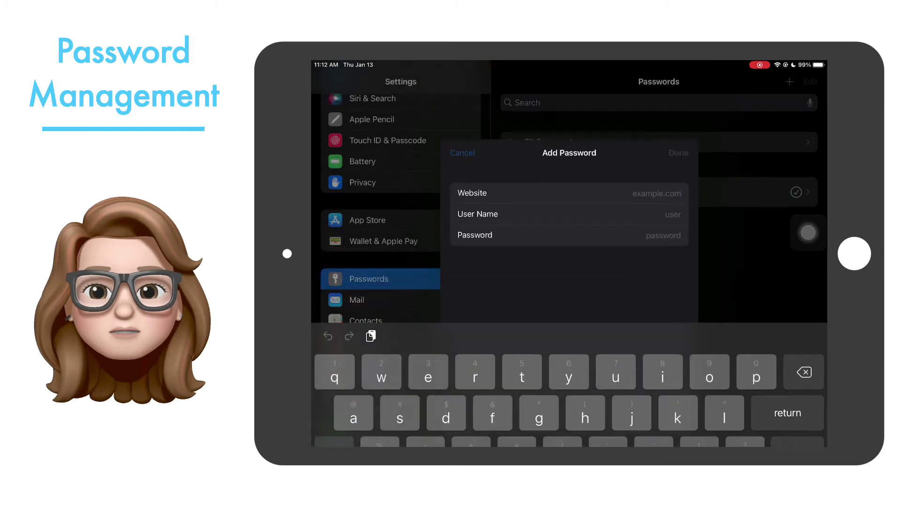